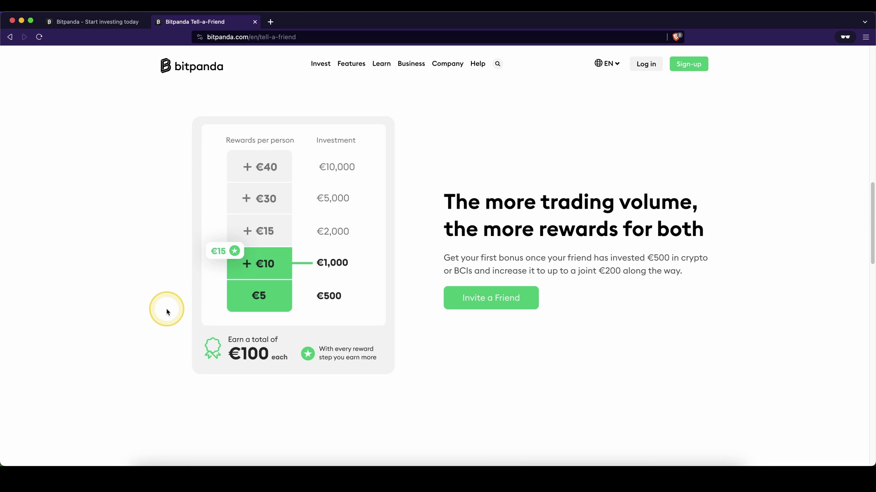
Step: Mark the €100 reward box, then on the homepage highlight 'Investing you can trust' and the start-investing entry
left_click_drag(167, 312, 235, 384)
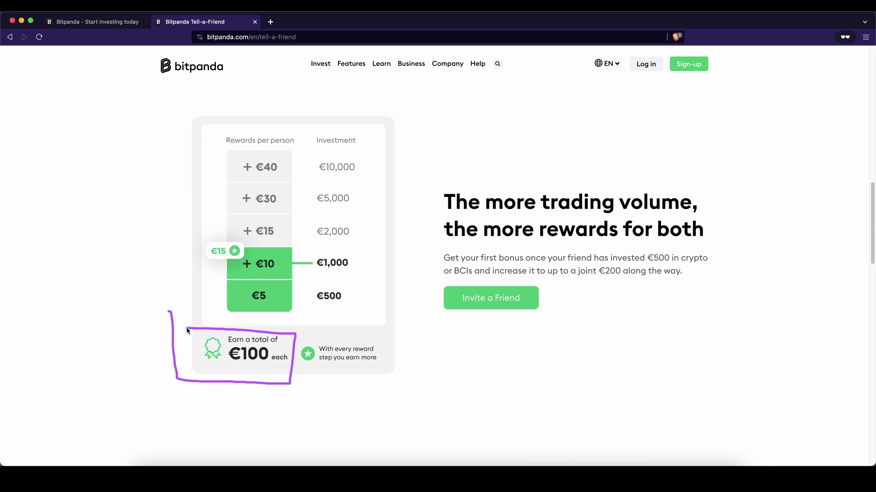
key("ctrl+shift+Tab")
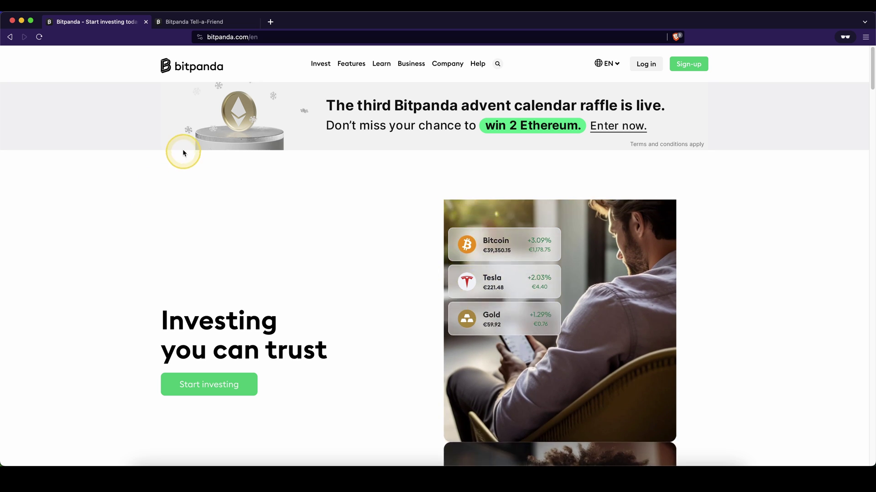
mouse_move(163, 170)
left_mouse_down()
mouse_move(135, 232)
mouse_move(112, 413)
mouse_move(600, 294)
mouse_move(228, 189)
left_mouse_up()
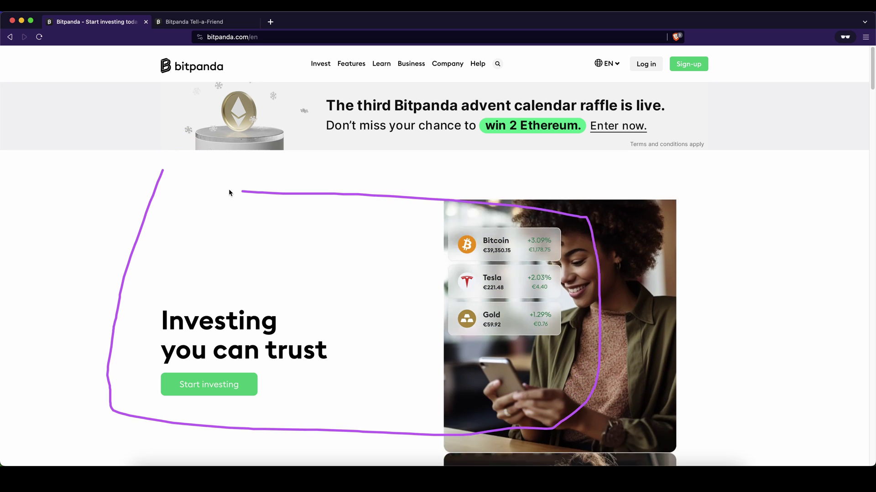
left_click_drag(76, 275, 127, 360)
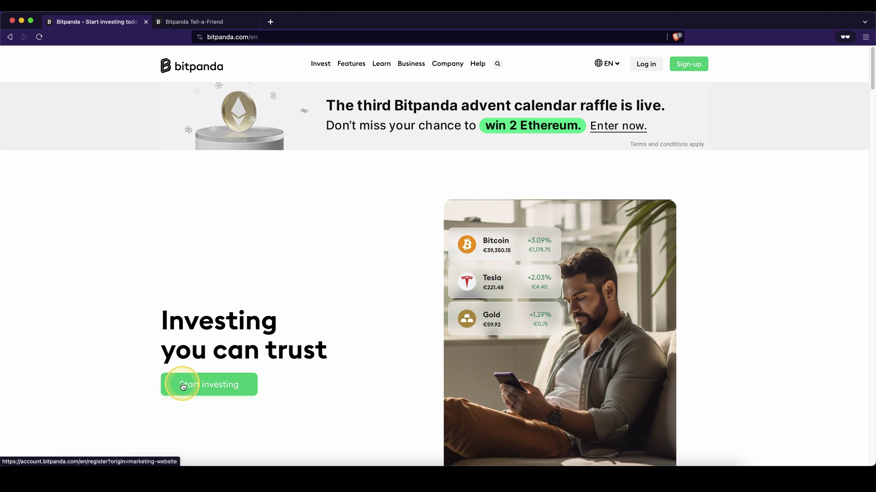
Step: Open the Create account registration form and scroll down through it
left_click(183, 387)
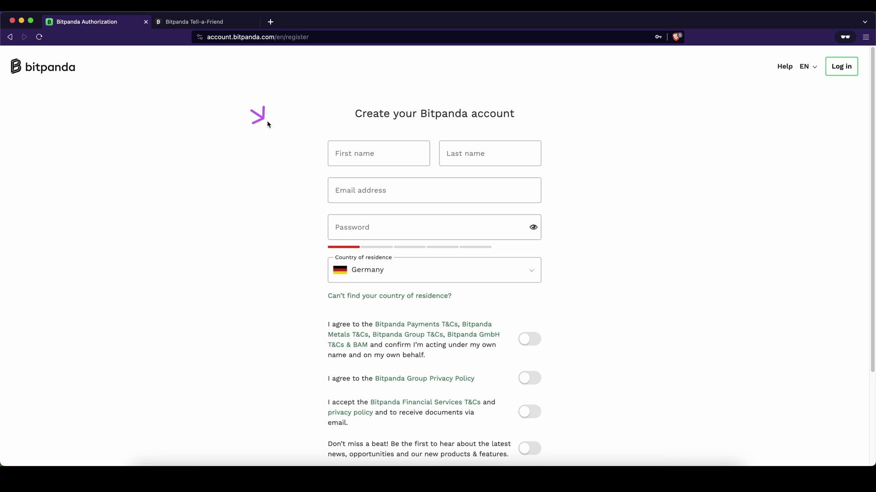
left_click_drag(309, 156, 310, 287)
scroll(307, 288, "down", 5)
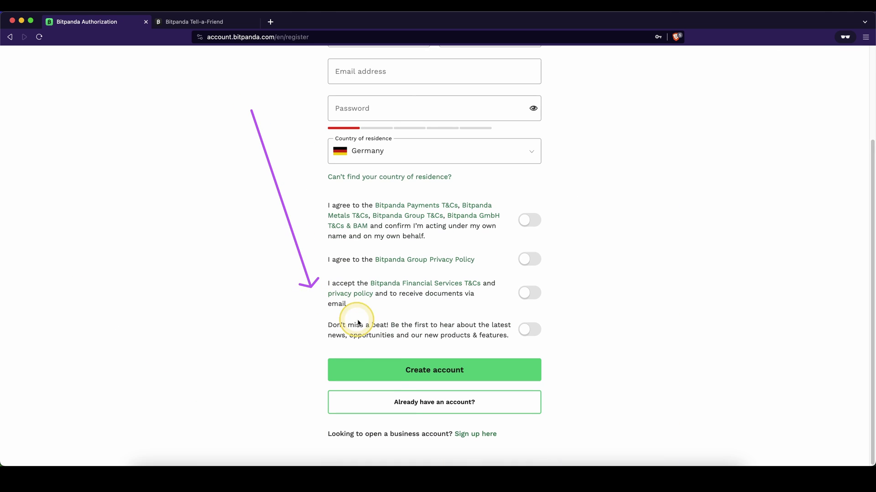
Step: On the Tell-a-Friend table, mark the €10,000 tier, top per-person reward and €100 total
mouse_move(472, 124)
left_mouse_down()
mouse_move(410, 205)
mouse_move(415, 293)
mouse_move(403, 244)
mouse_move(363, 167)
left_mouse_up()
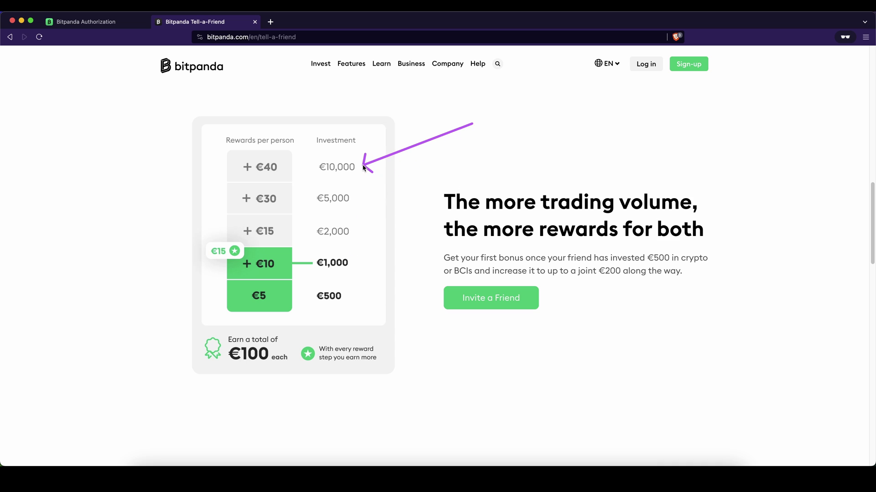
mouse_move(150, 197)
left_mouse_down()
mouse_move(195, 288)
mouse_move(229, 157)
left_mouse_up()
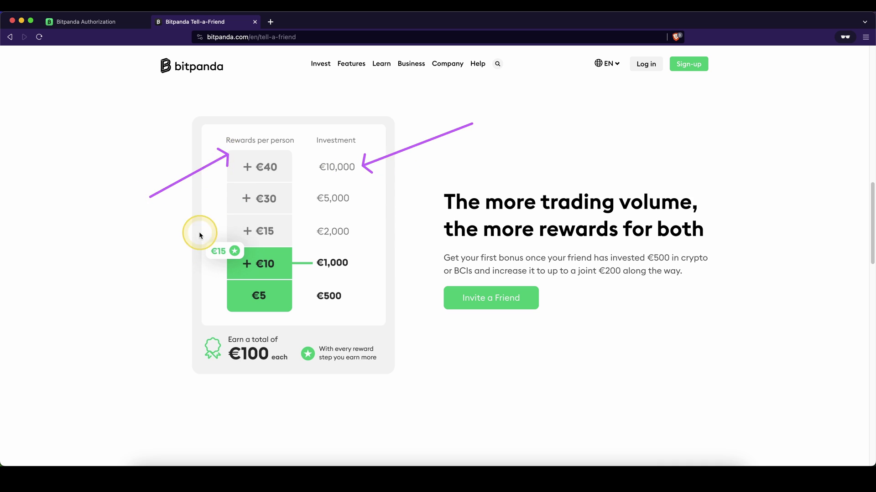
left_click_drag(206, 315, 205, 320)
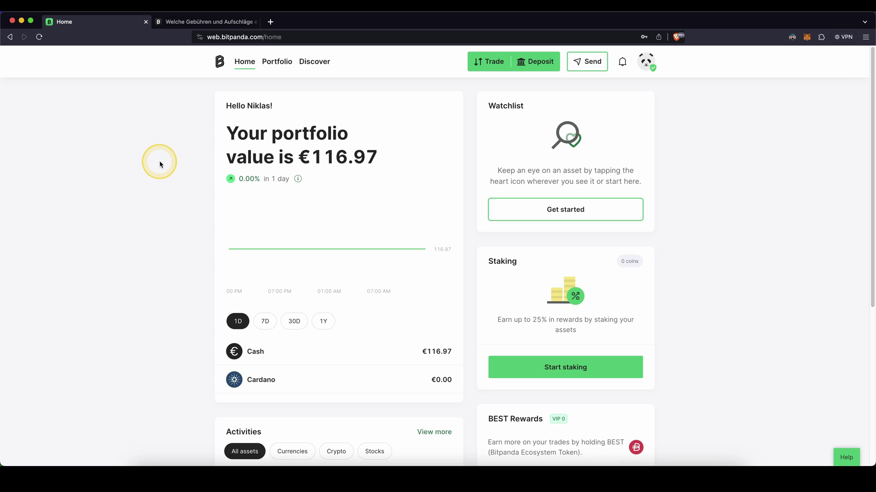
Step: Start a deposit from the Home dashboard's top-bar Deposit button and highlight the method choices
left_click_drag(494, 113, 520, 84)
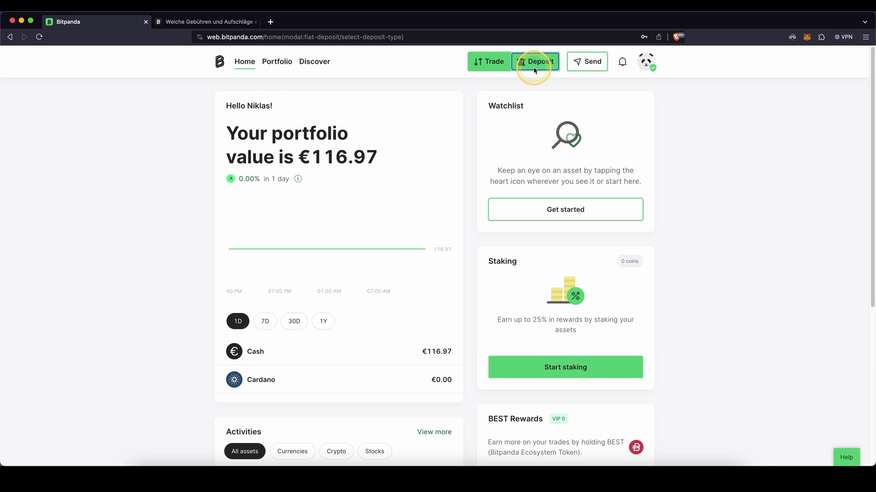
left_click(533, 67)
left_click_drag(280, 174, 305, 205)
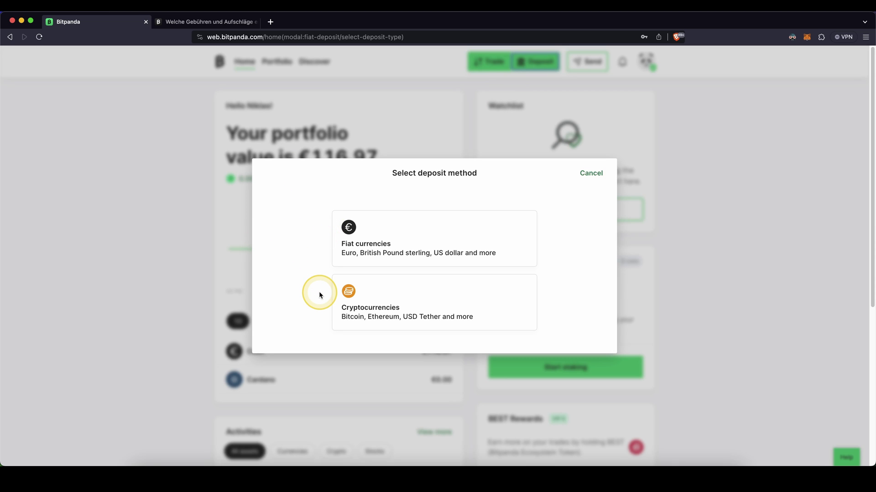
Step: Under Cryptocurrencies, try Tether, go back, pick Bitcoin, and request its wallet address
left_click(363, 294)
mouse_move(250, 118)
left_mouse_down()
mouse_move(263, 125)
mouse_move(274, 172)
mouse_move(269, 406)
mouse_move(278, 244)
left_mouse_up()
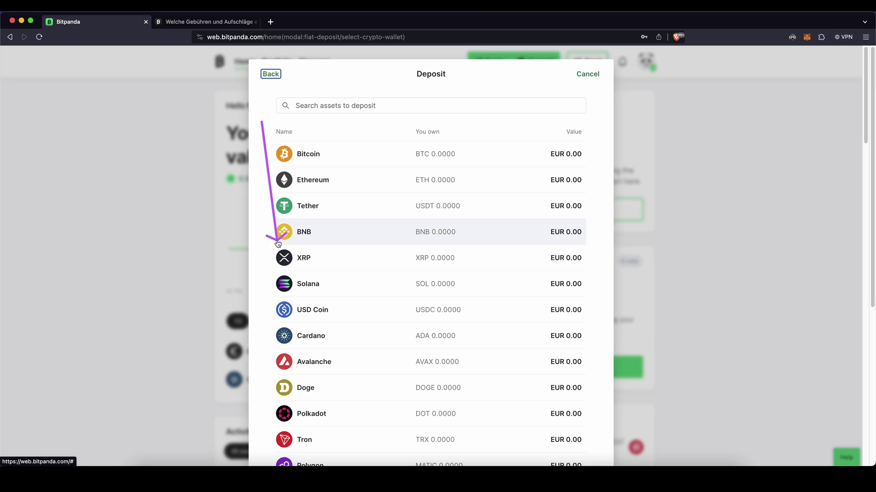
left_click(303, 205)
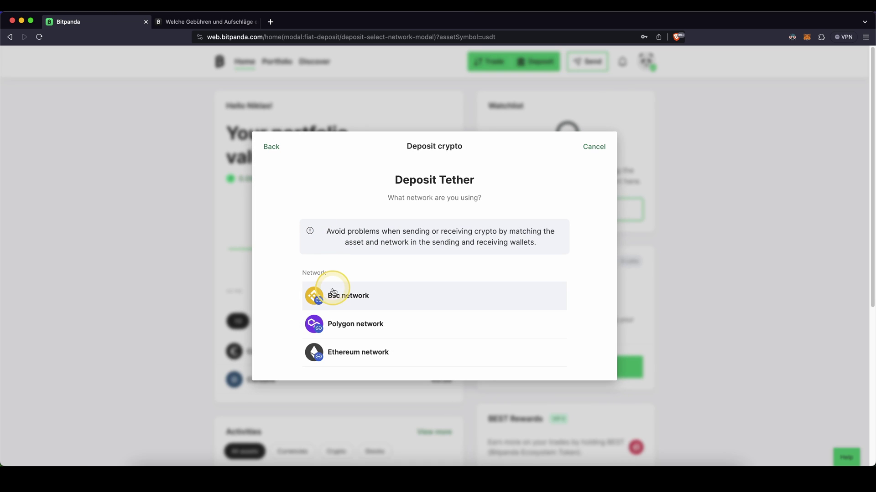
left_click(273, 147)
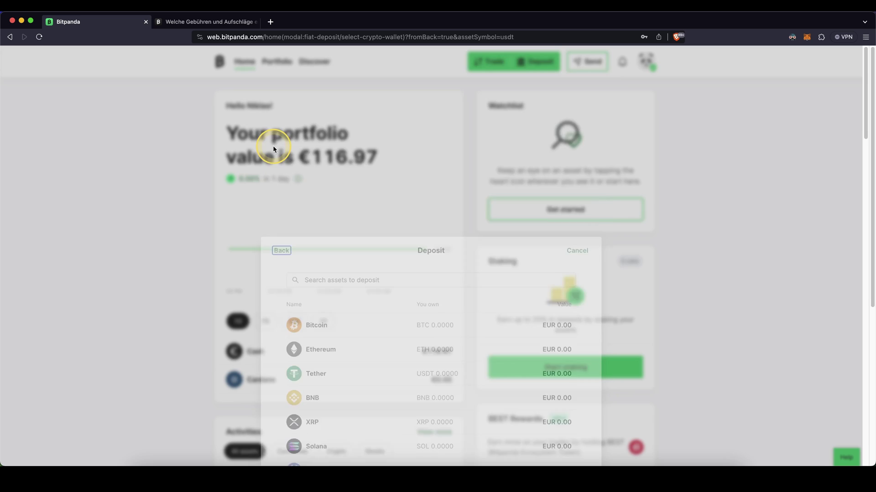
left_click(332, 155)
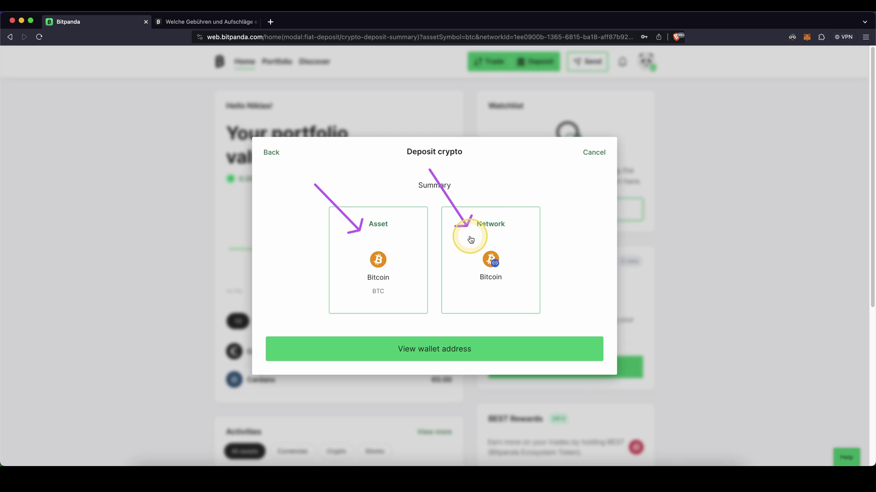
left_click(413, 349)
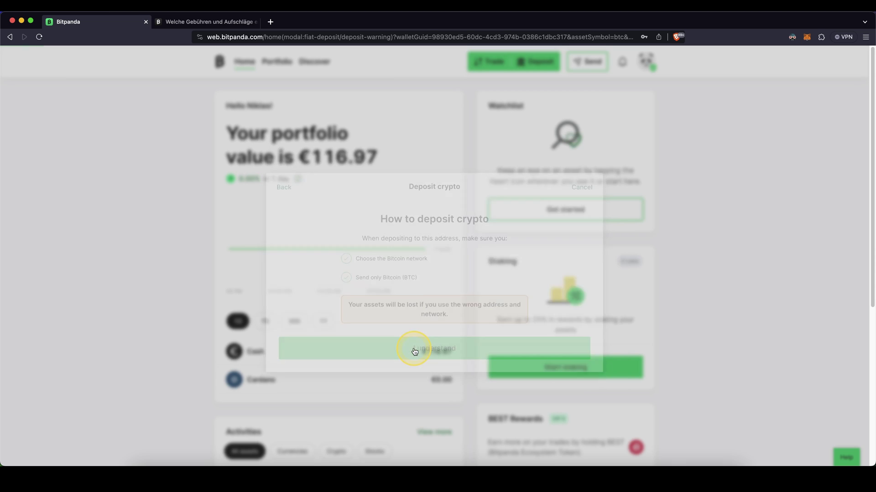
Step: Acknowledge the warning to reveal the Bitcoin address, marking the 0.0001 BTC fee and 0.0500 BTC threshold
left_click(414, 349)
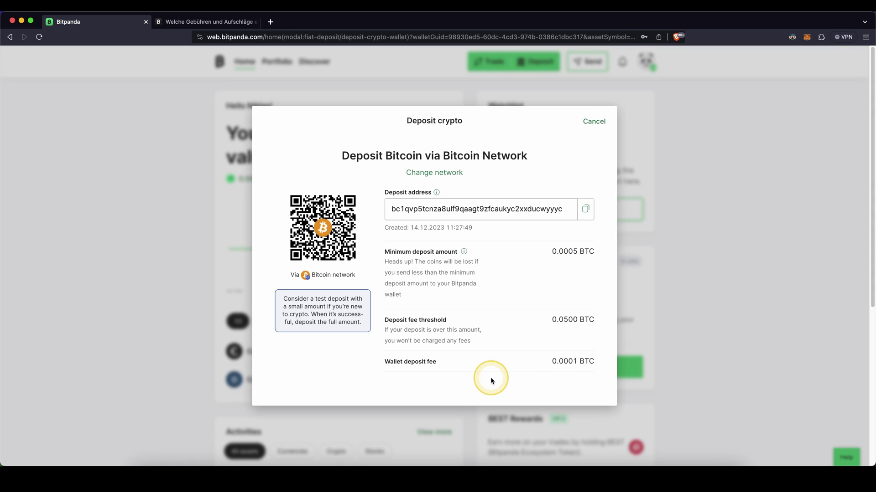
mouse_move(433, 373)
left_mouse_down()
mouse_move(502, 378)
mouse_move(543, 365)
left_mouse_up()
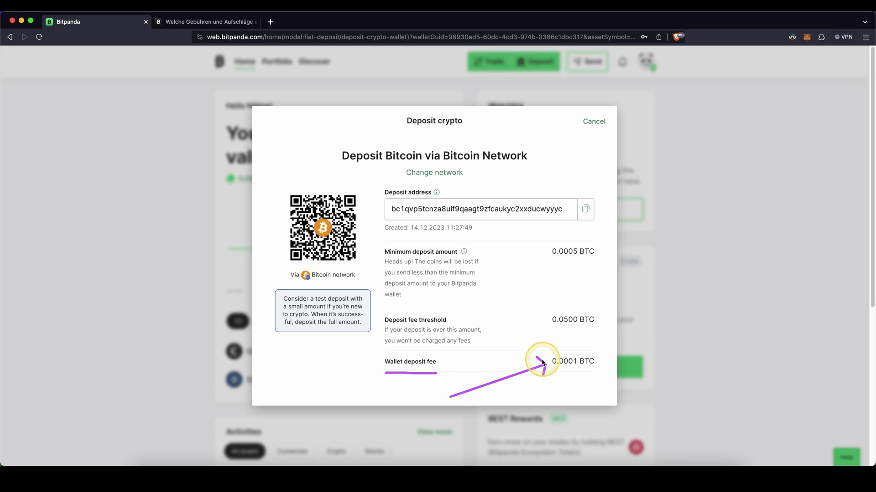
left_click_drag(507, 352, 533, 332)
left_click_drag(519, 332, 532, 348)
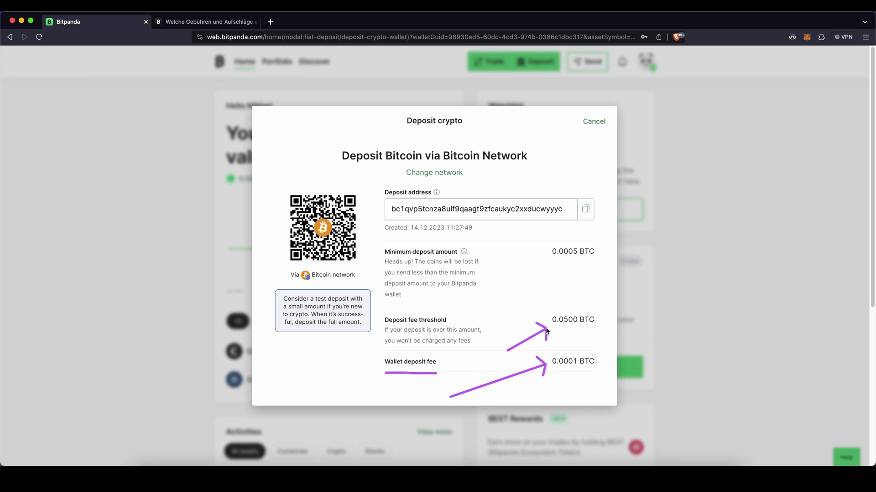
mouse_move(544, 312)
left_mouse_down()
mouse_move(543, 326)
mouse_move(589, 373)
mouse_move(556, 373)
left_mouse_up()
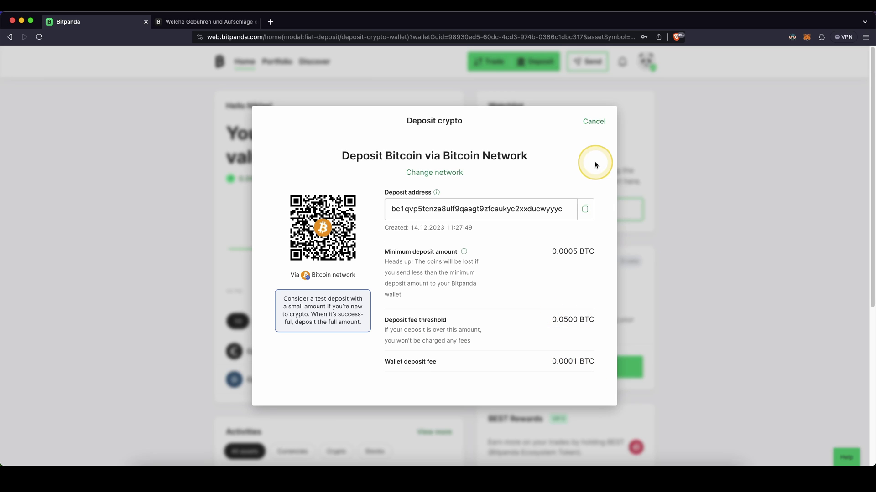
mouse_move(589, 156)
left_mouse_down()
mouse_move(554, 183)
mouse_move(502, 201)
left_mouse_up()
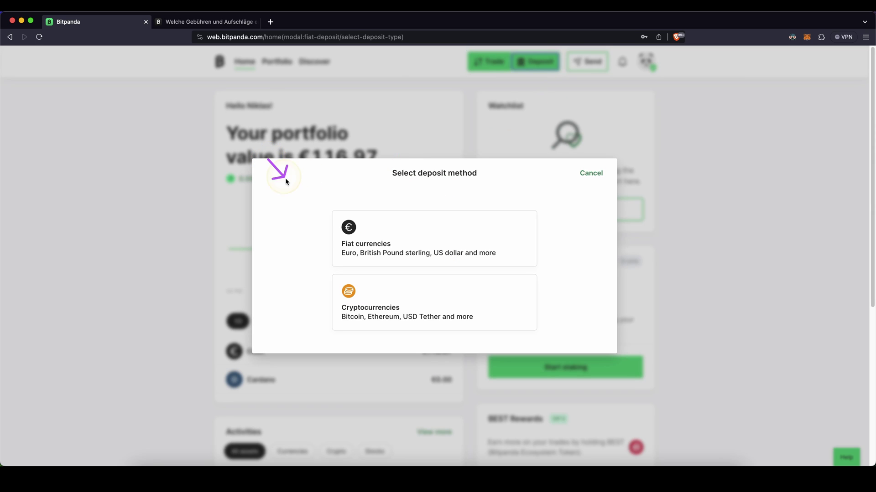
Step: Choose Fiat currencies and select Euro as the deposit currency
left_click(326, 238)
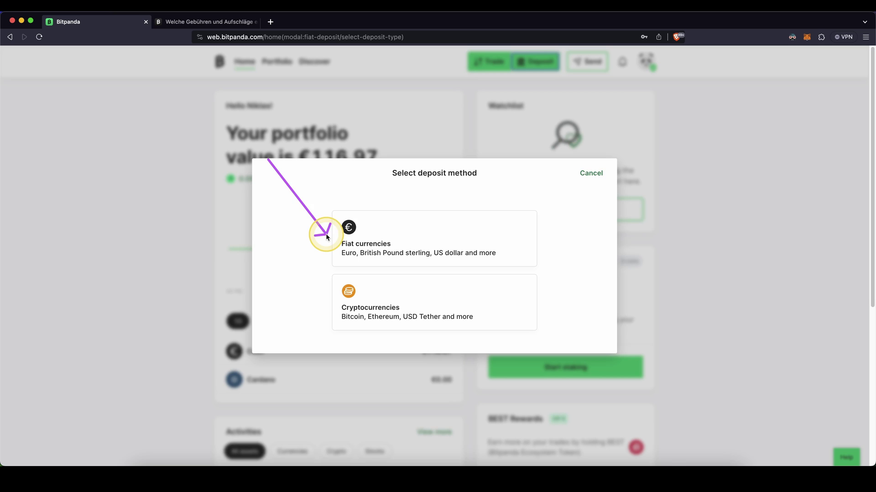
left_click(363, 232)
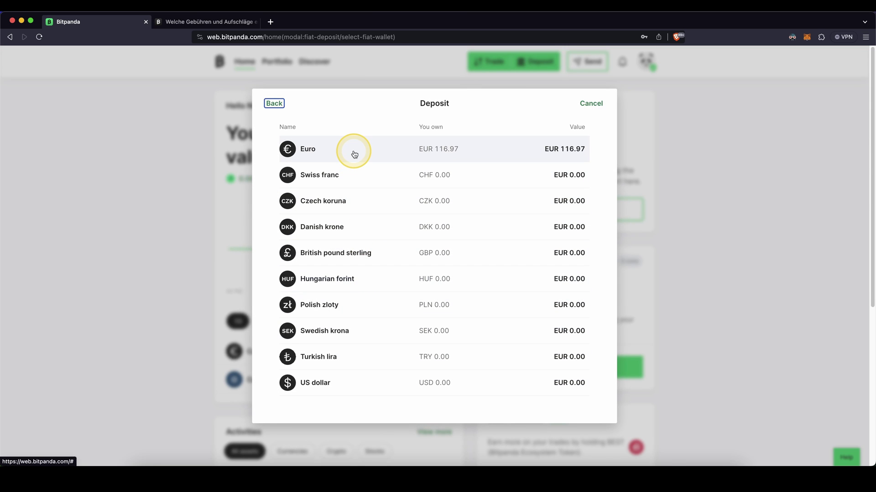
left_click(330, 154)
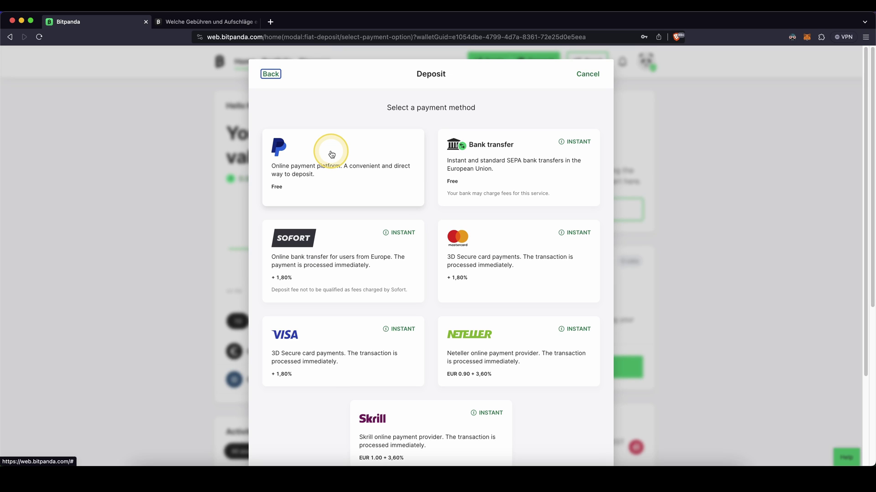
Step: Mark the payment fees: PayPal free, Mastercard/VISA 1,80%, Neteller and Skrill EUR 0.90 + 3,60%
left_click_drag(319, 107, 291, 139)
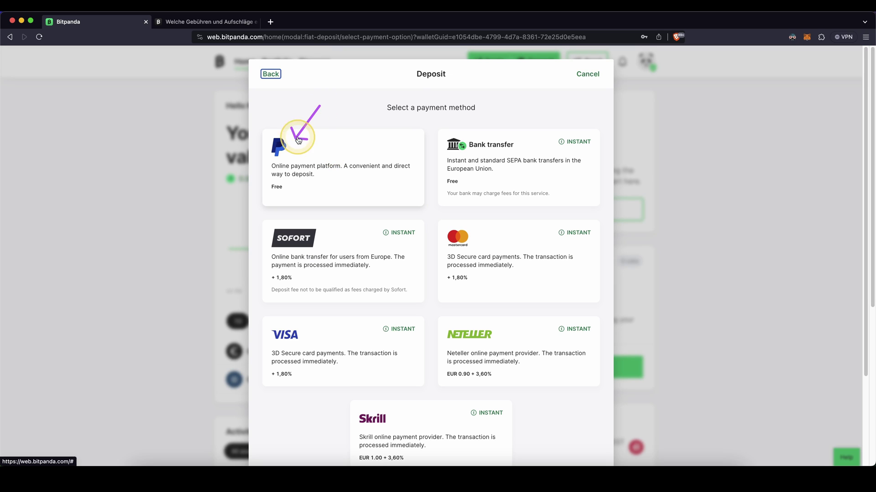
left_click_drag(412, 101, 455, 139)
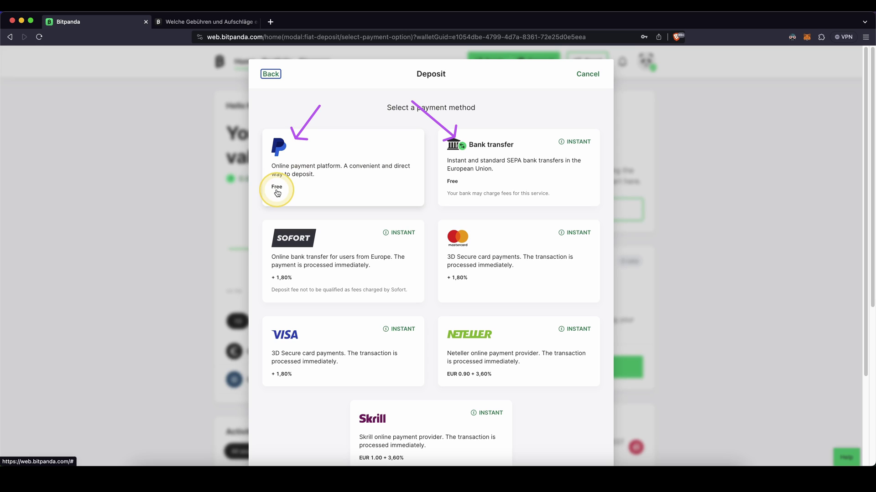
left_click_drag(274, 191, 296, 192)
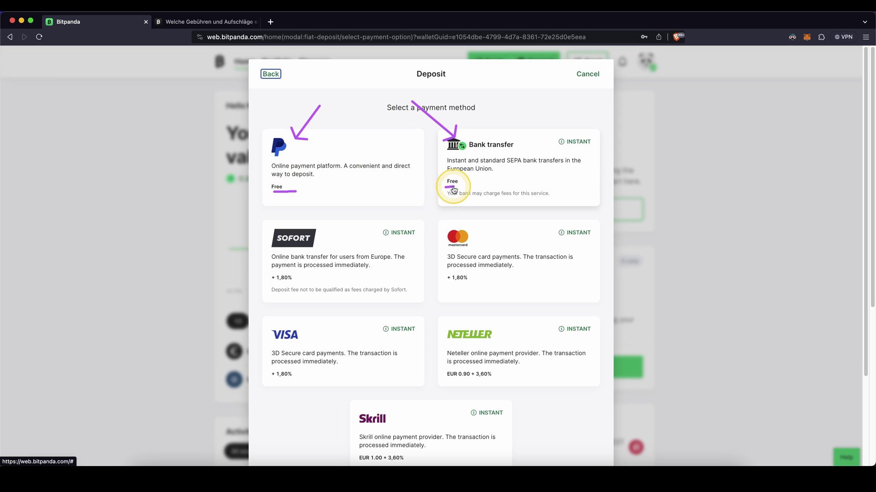
left_click_drag(407, 191, 448, 223)
left_click_drag(352, 282, 306, 324)
left_click_drag(446, 285, 449, 288)
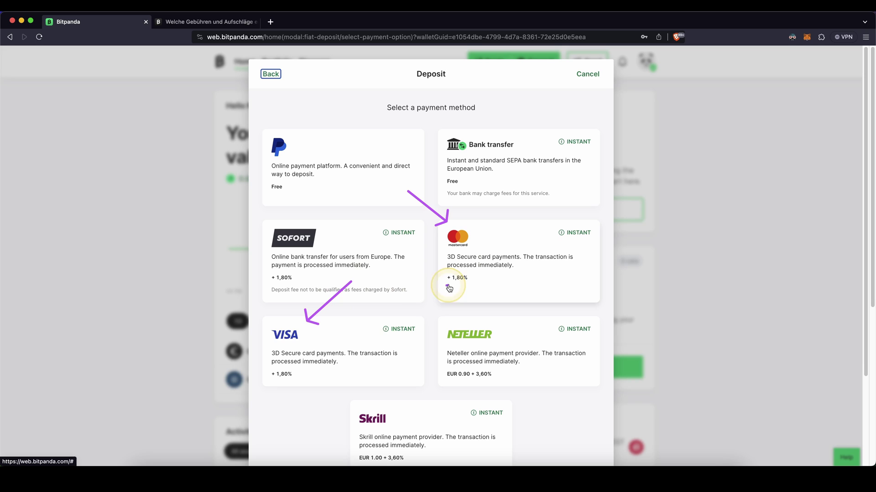
left_click_drag(275, 378, 301, 382)
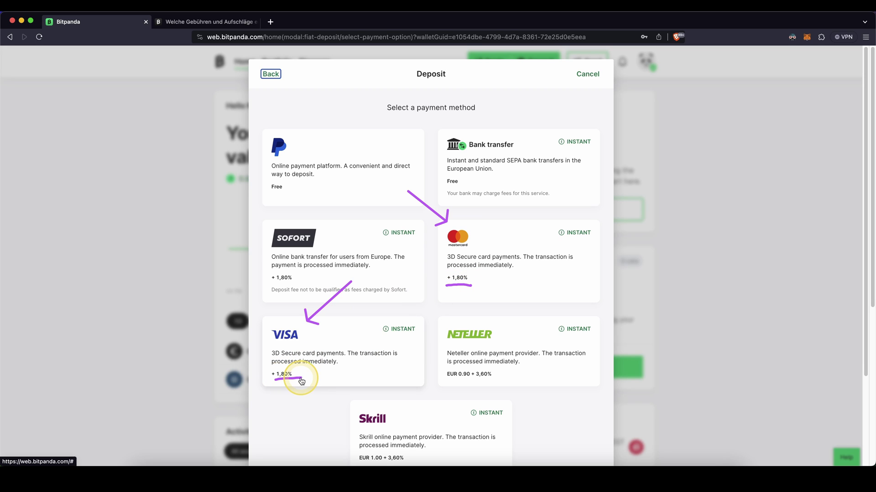
left_click_drag(406, 308, 439, 333)
left_click_drag(439, 319, 427, 334)
left_click_drag(332, 398, 358, 407)
left_click_drag(355, 396, 358, 410)
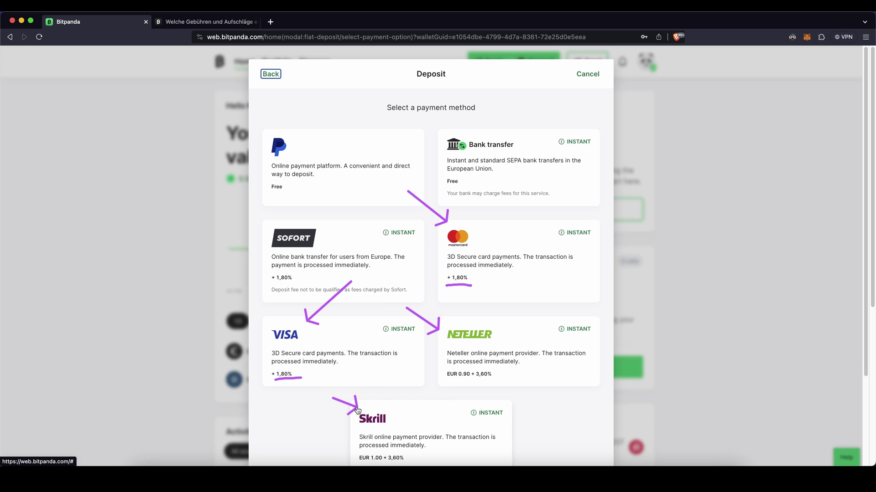
left_click_drag(447, 386, 487, 386)
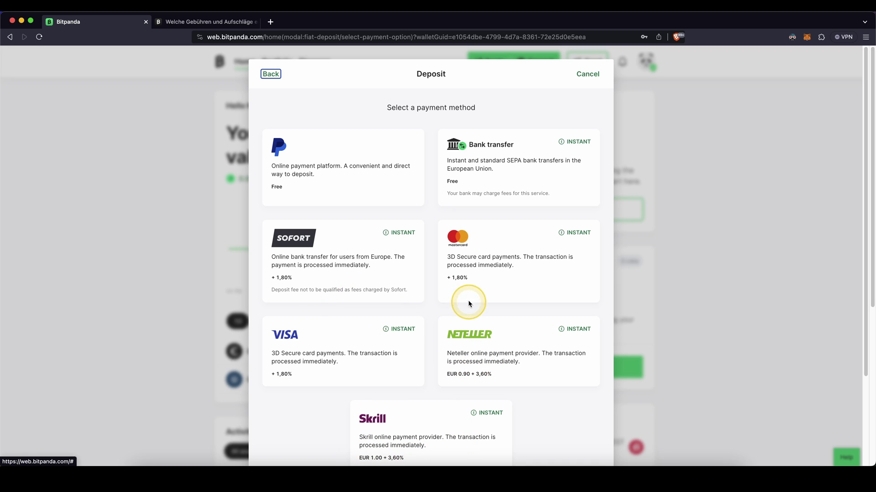
Step: Circle Bank transfer and PayPal and underline their free deposit fee
mouse_move(466, 127)
left_mouse_down()
mouse_move(431, 161)
mouse_move(524, 133)
mouse_move(468, 132)
left_mouse_up()
mouse_move(336, 141)
left_mouse_down()
mouse_move(312, 209)
mouse_move(314, 154)
left_mouse_up()
left_click_drag(441, 186, 462, 186)
left_click_drag(265, 194, 277, 195)
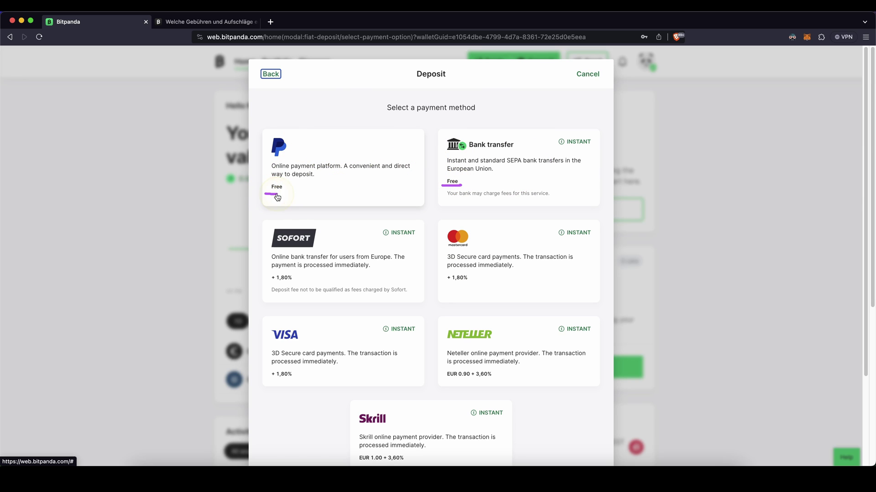
Step: Choose PayPal with a EUR 500 amount, then cancel that deposit summary
left_click(308, 156)
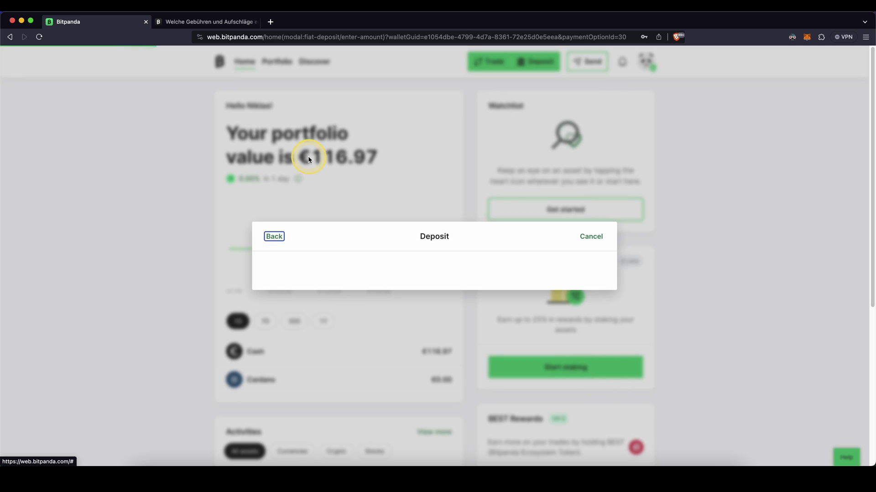
left_click(332, 207)
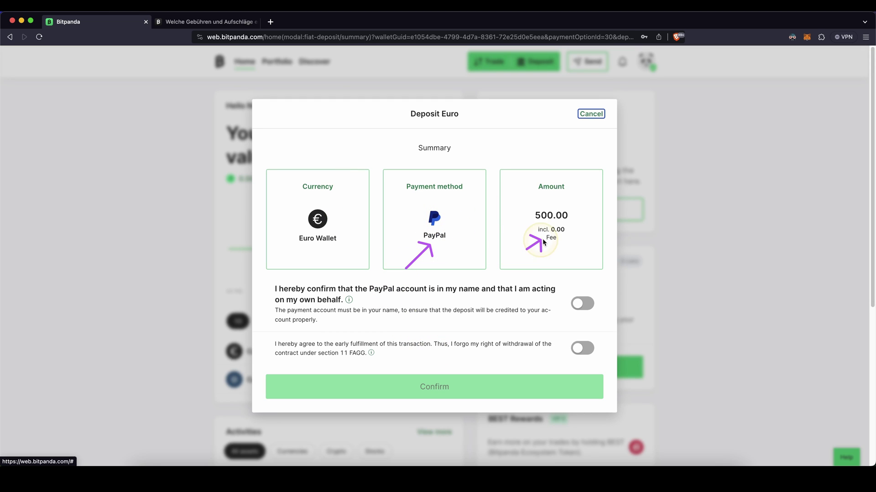
left_click(591, 114)
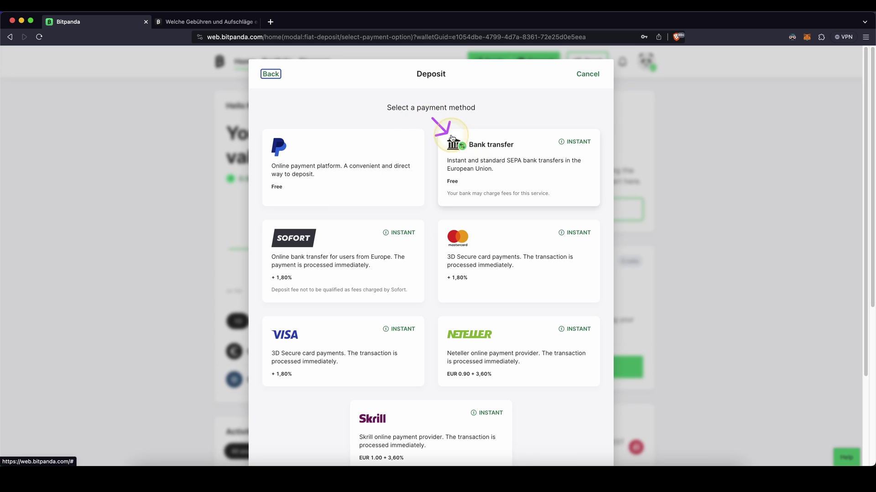
Step: Set up a EUR 100 bank-transfer deposit and confirm its summary
left_click(486, 153)
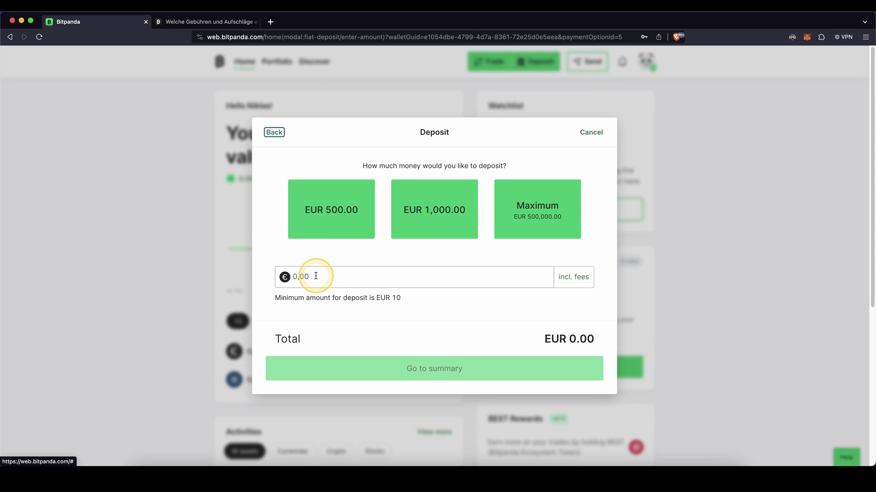
left_click(316, 277)
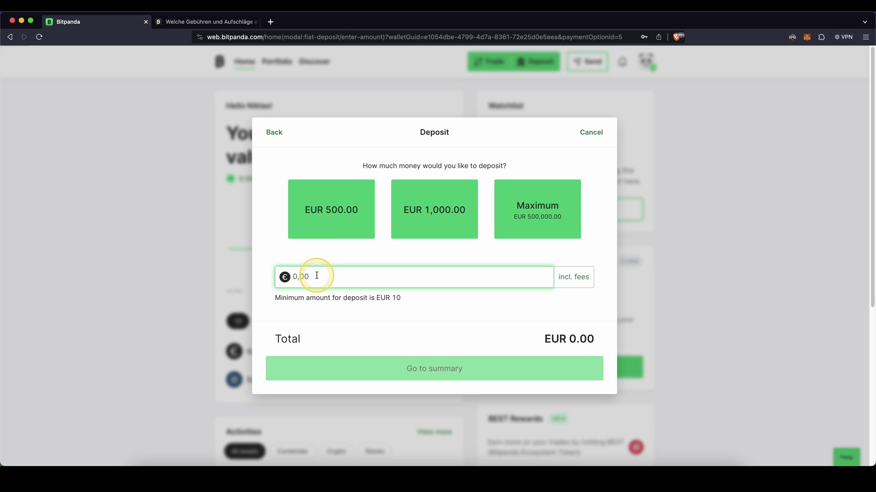
type("100")
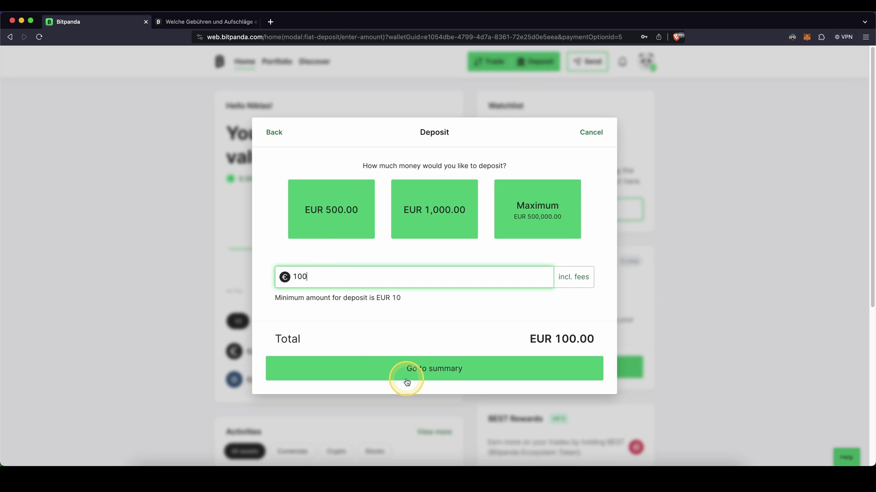
left_click(407, 372)
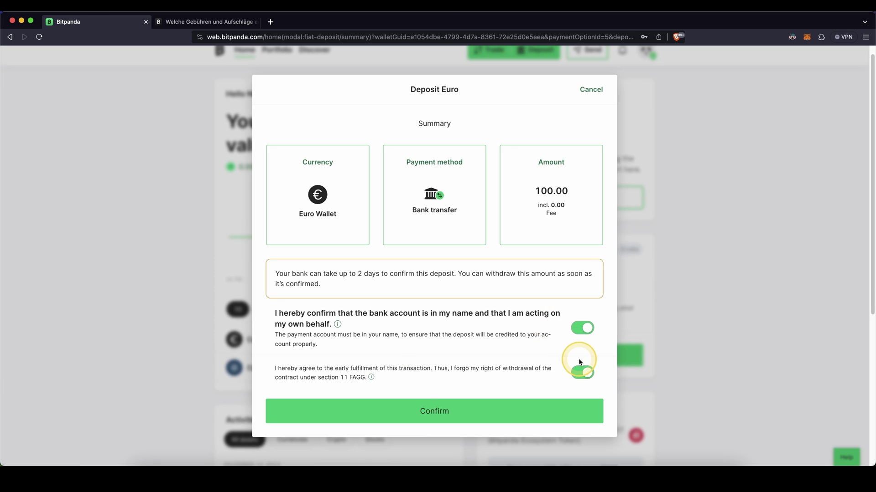
left_click(447, 405)
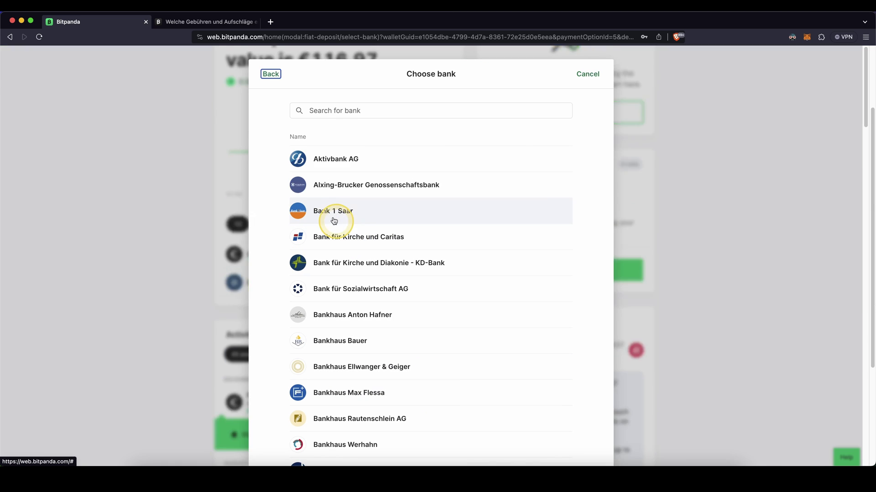
Step: Clear the bank search, scroll to the list's end, and continue via "Can't find your bank?"
left_click(339, 112)
type("c")
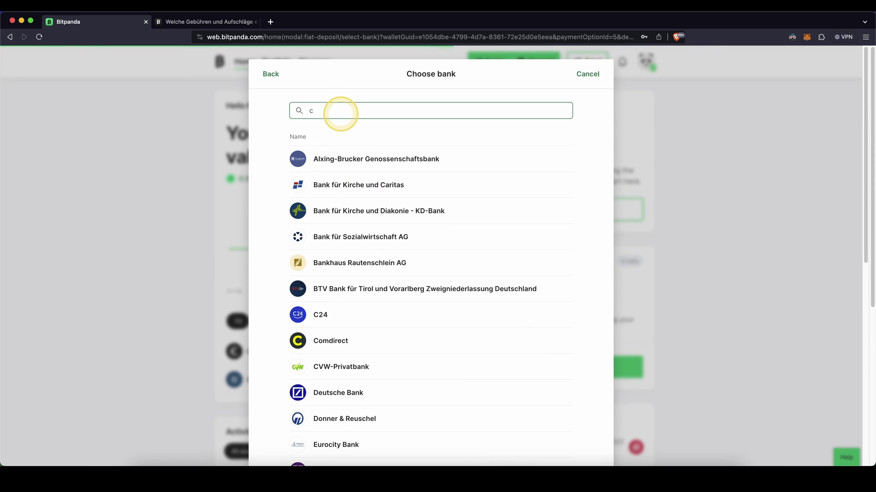
key("BackSpace")
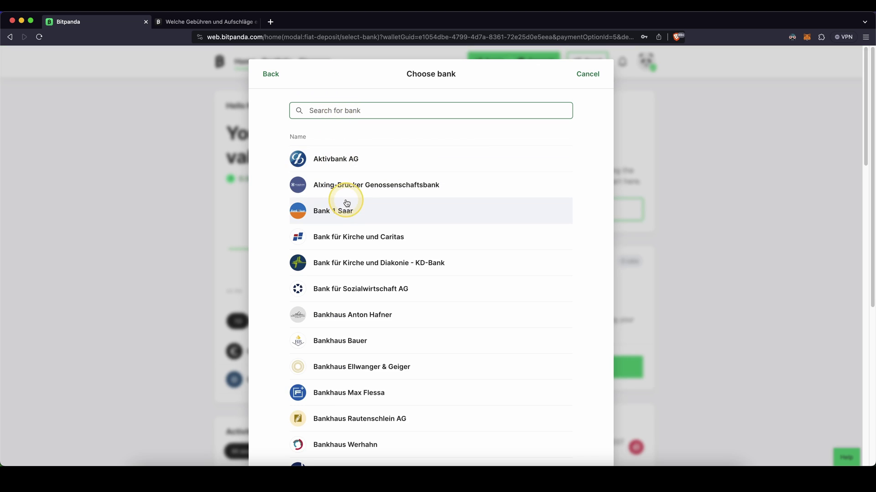
scroll(344, 201, "down", 15)
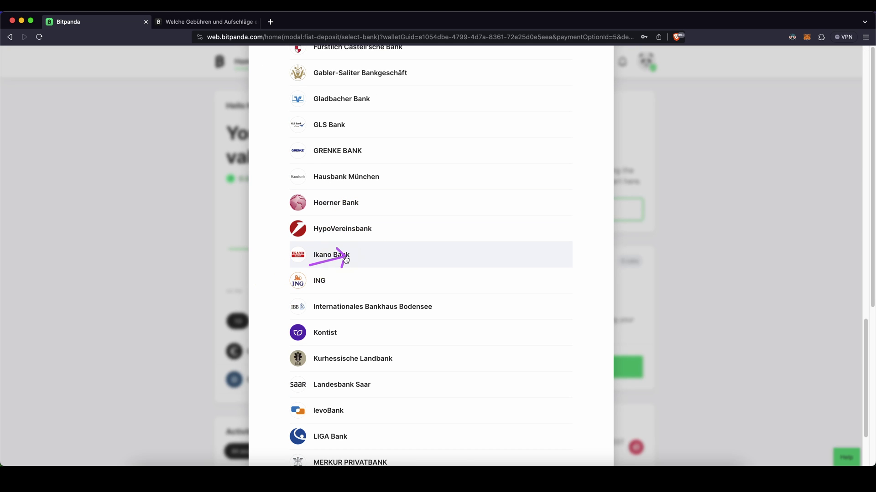
scroll(392, 255, "down", 3)
scroll(401, 259, "down", 15)
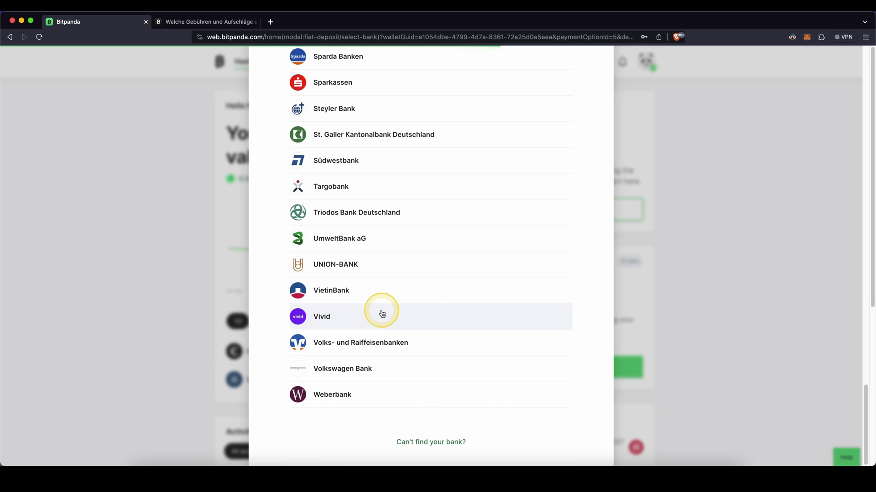
left_click(437, 441)
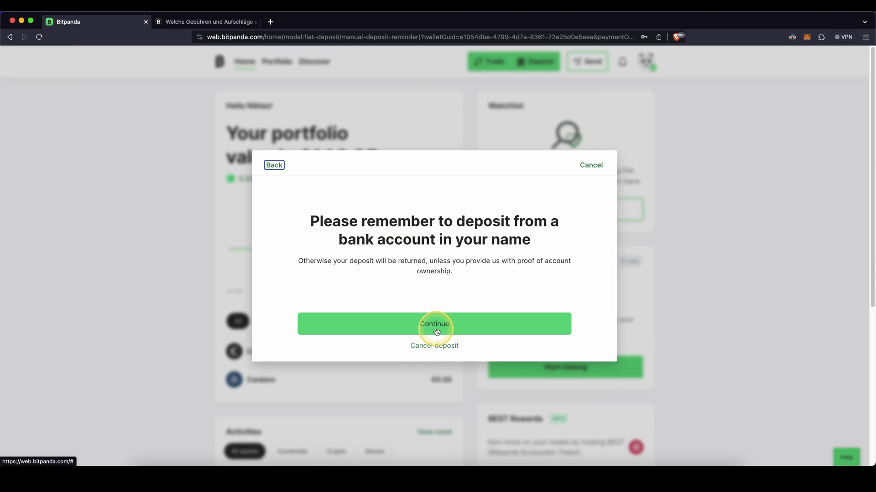
left_click(436, 327)
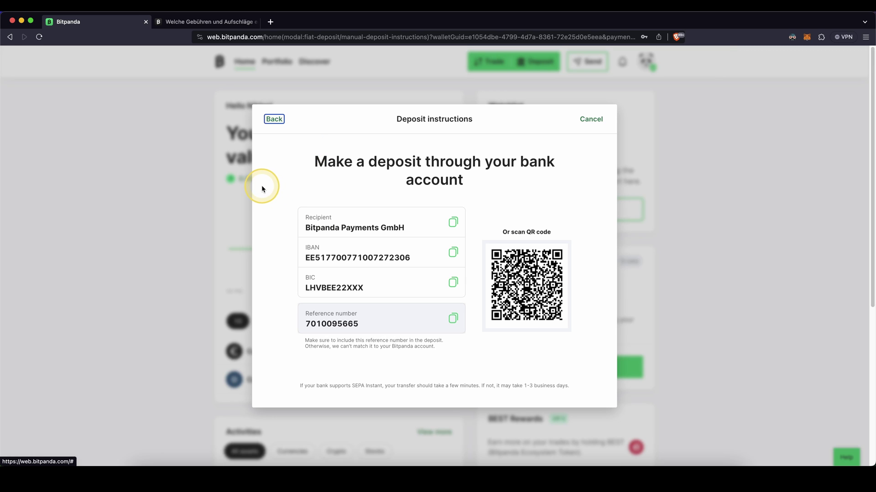
Step: Point out the Recipient, IBAN and Reference number details, then close the Deposit instructions
left_click_drag(256, 188, 296, 218)
left_click(298, 220)
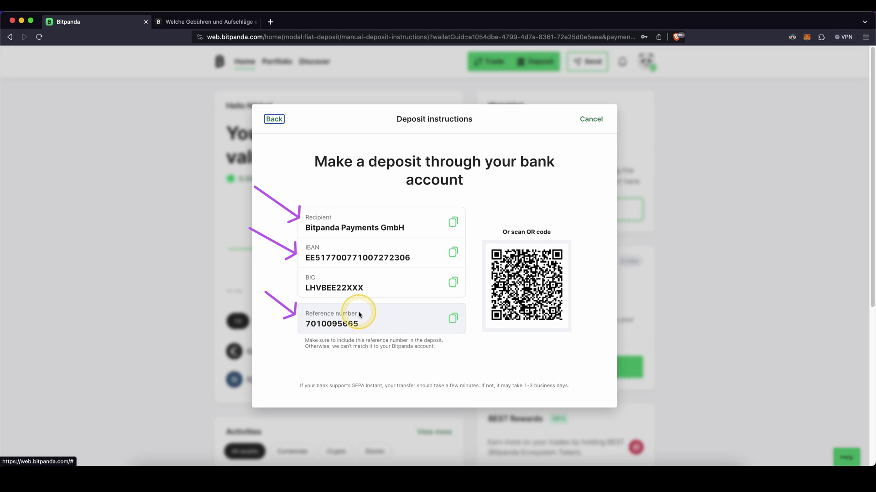
left_click(304, 335)
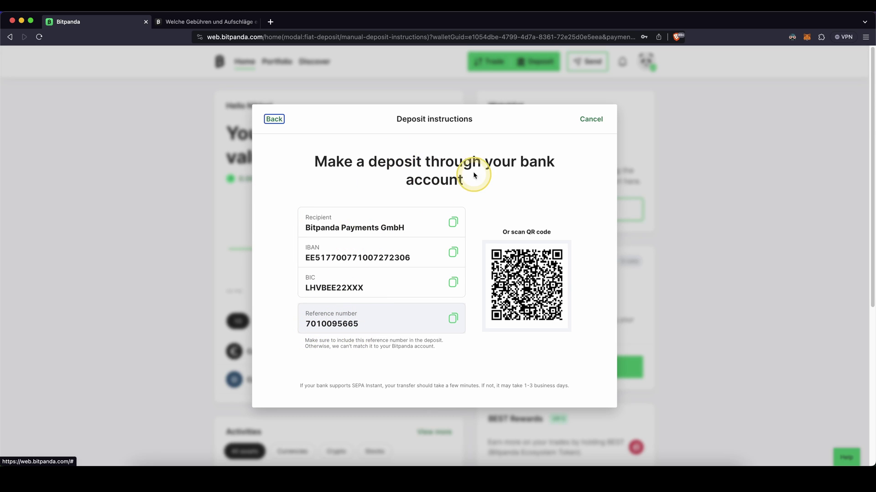
left_click(588, 121)
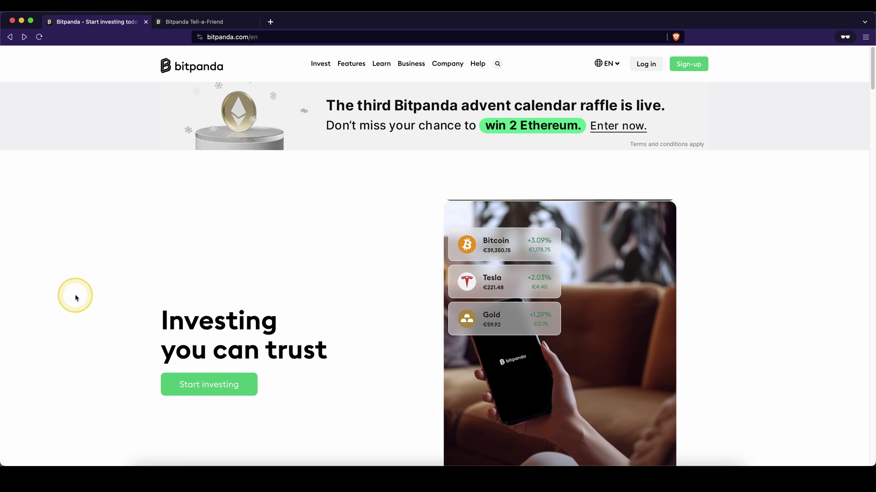
Step: Open the sign-up page via Start investing and highlight the Create your Bitpanda account form
left_click(206, 392)
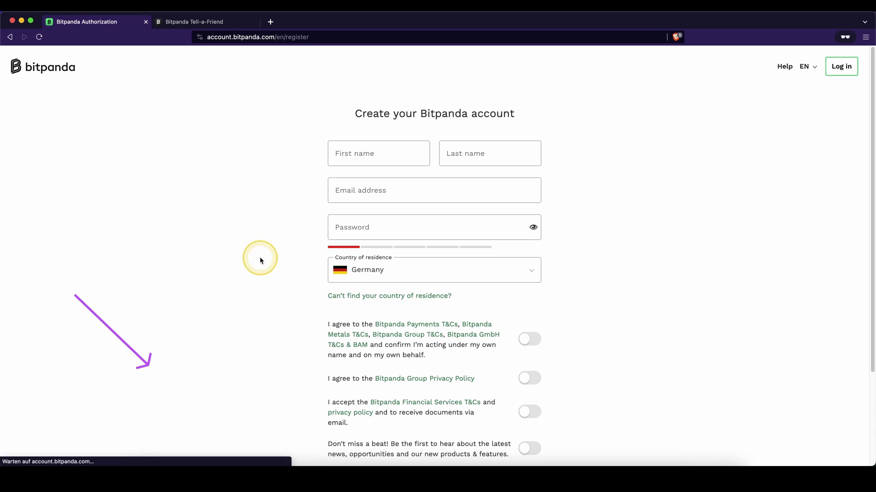
left_click_drag(305, 128, 292, 407)
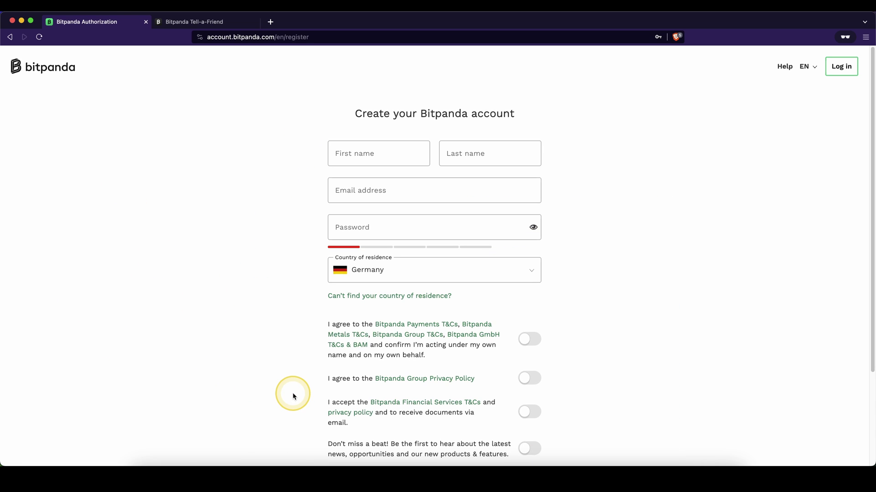